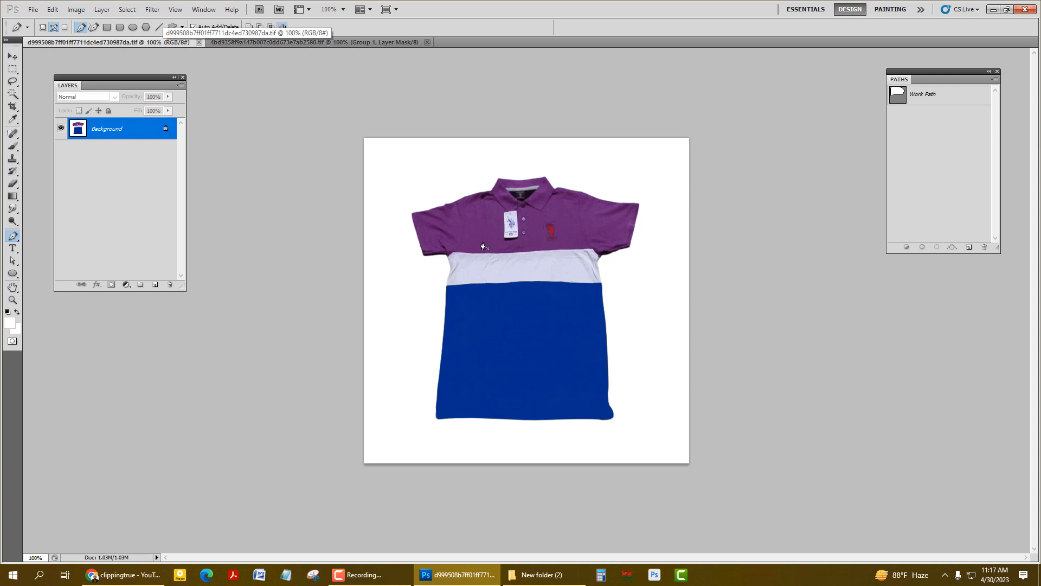
Tile the purple and red polo shirt documents side by side
left_click(283, 43)
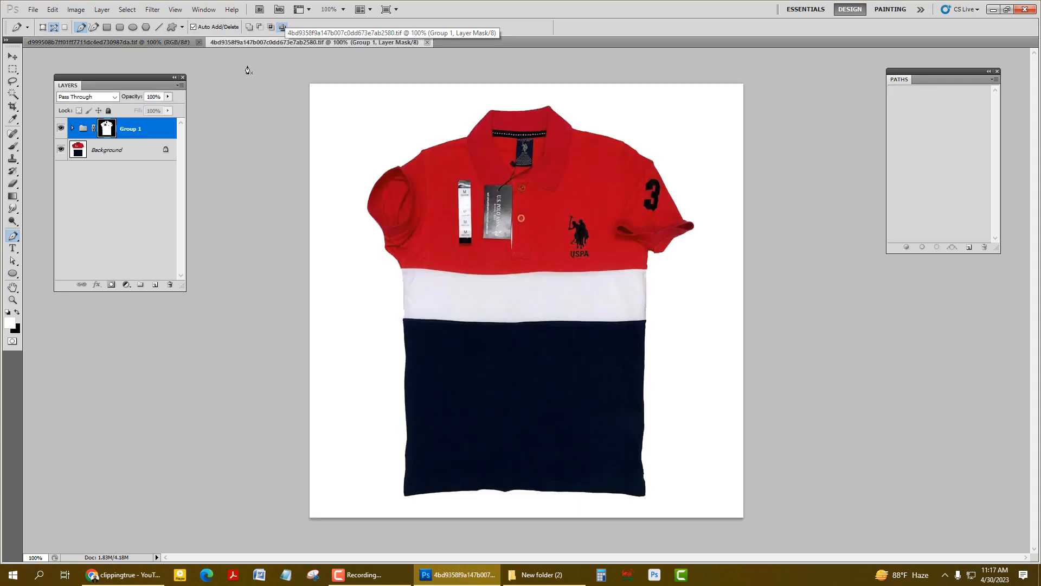
left_click(202, 10)
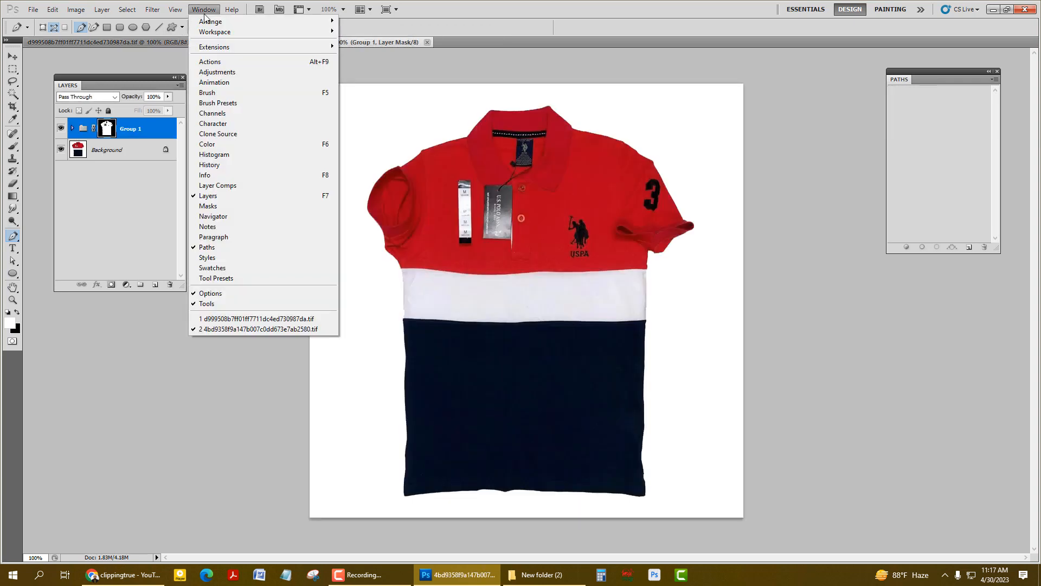
mouse_move(215, 23)
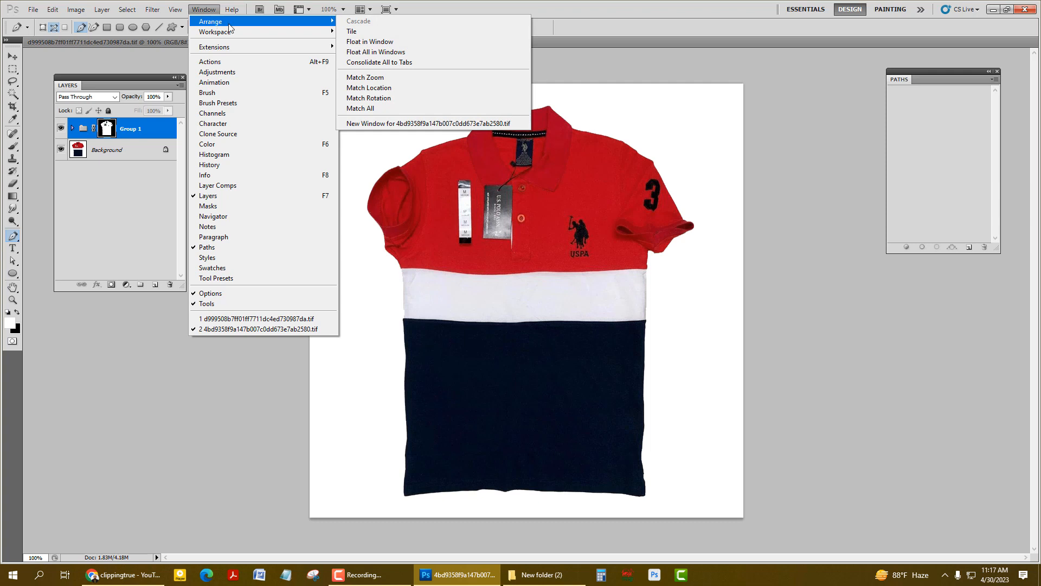
left_click(352, 32)
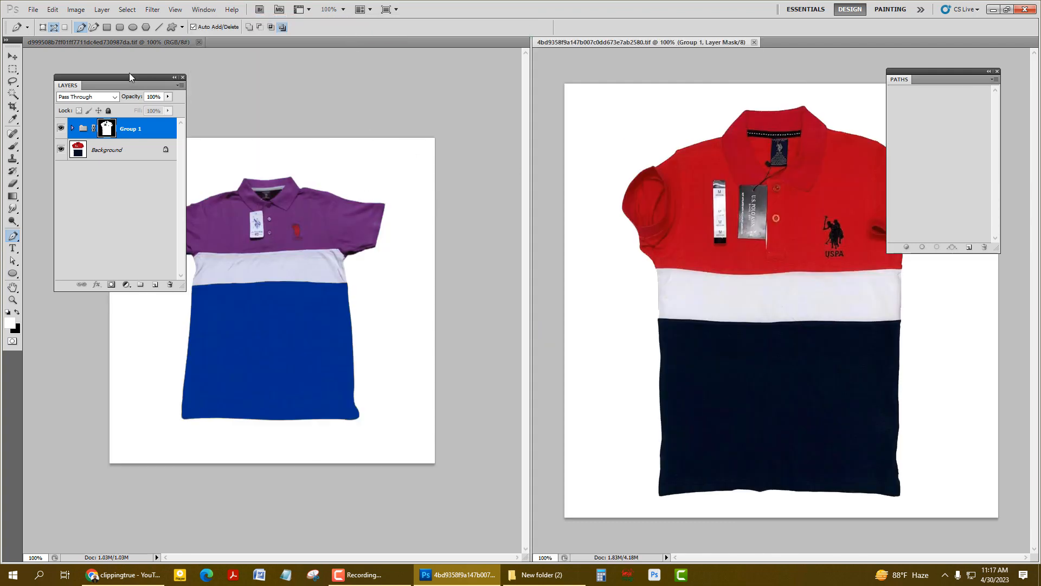
Magnify the purple reference shirt to about 161% and centre it in its view
left_click_drag(129, 77, 93, 85)
left_click(406, 179)
scroll(353, 255, "up", 5)
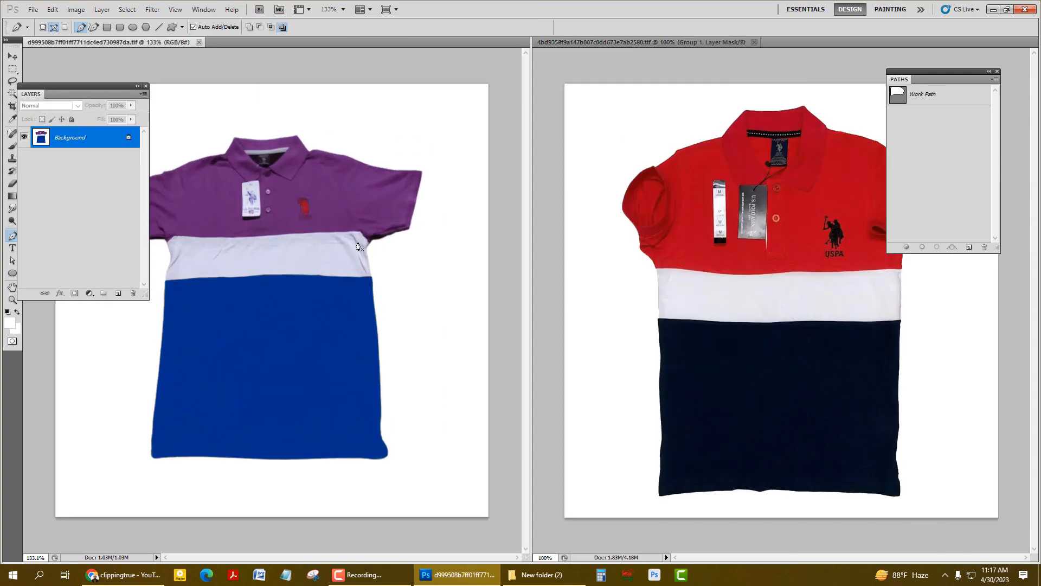
left_click_drag(352, 258, 328, 280)
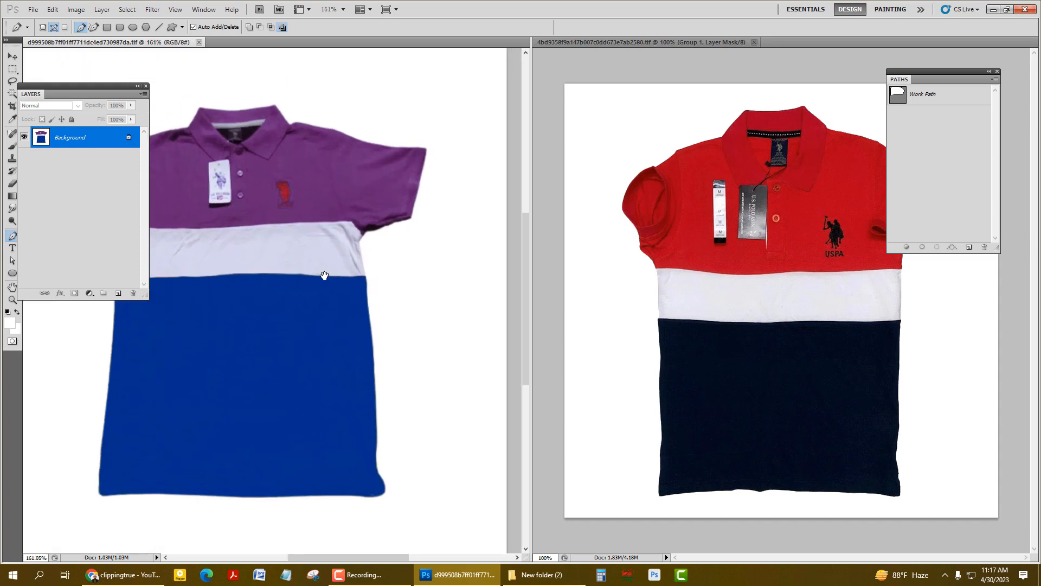
Activate the red shirt document, move the Layers panel clear of the reference shirt and close the Paths panel
left_click(741, 189)
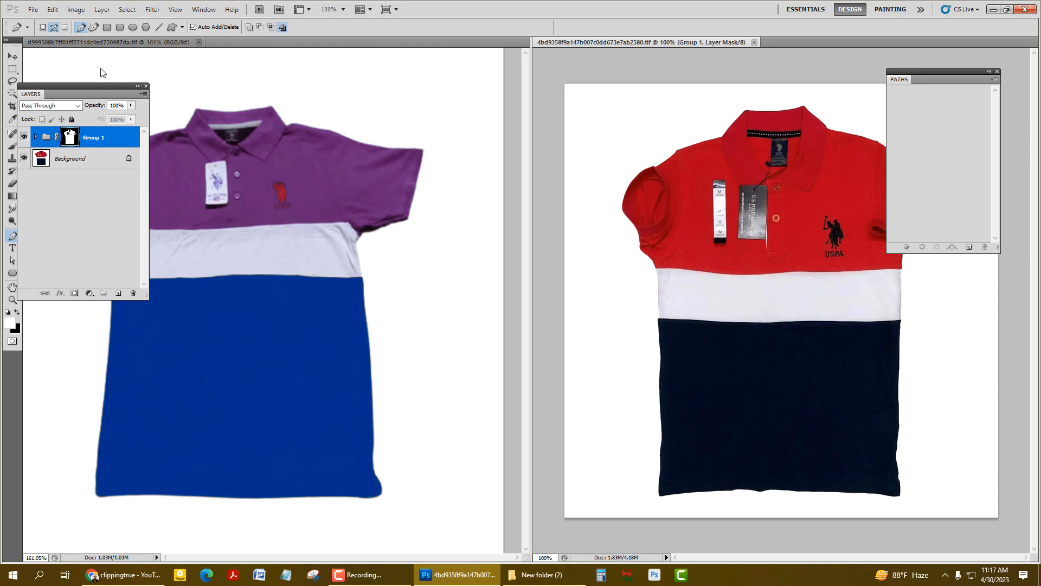
left_click_drag(89, 89, 961, 289)
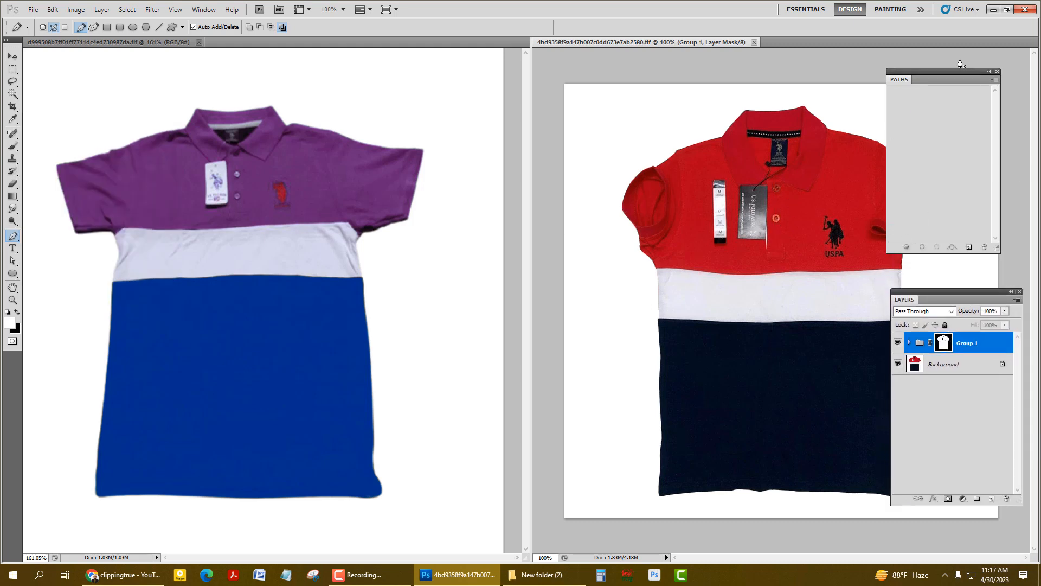
left_click(997, 71)
left_click_drag(981, 290, 960, 197)
Select the shirt area from Group 1's mask and add a Selective Color adjustment layer above the group, keeping the Layers panel off the shirt
left_click(976, 302, "ctrl")
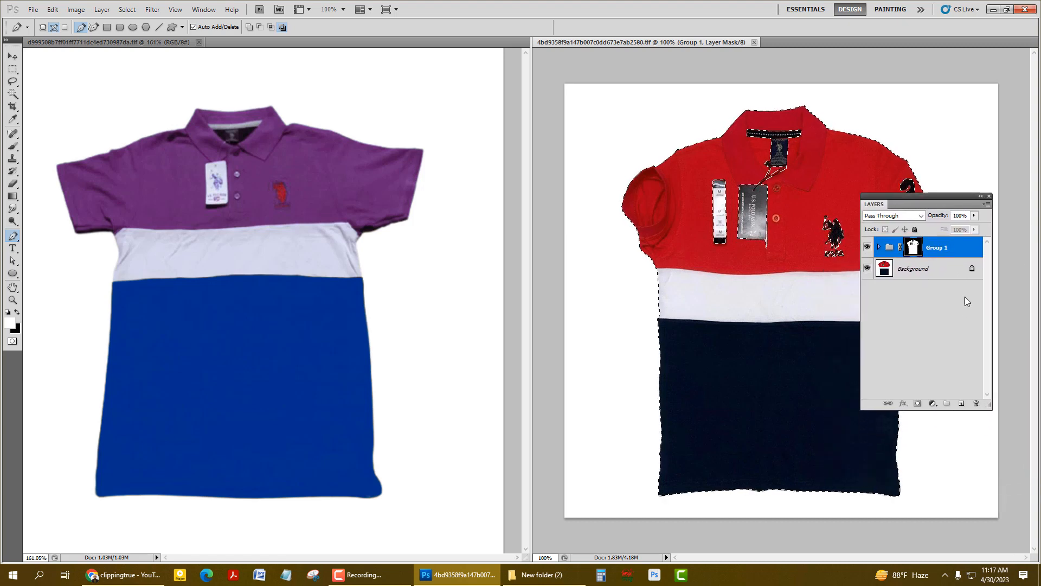
left_click(932, 404)
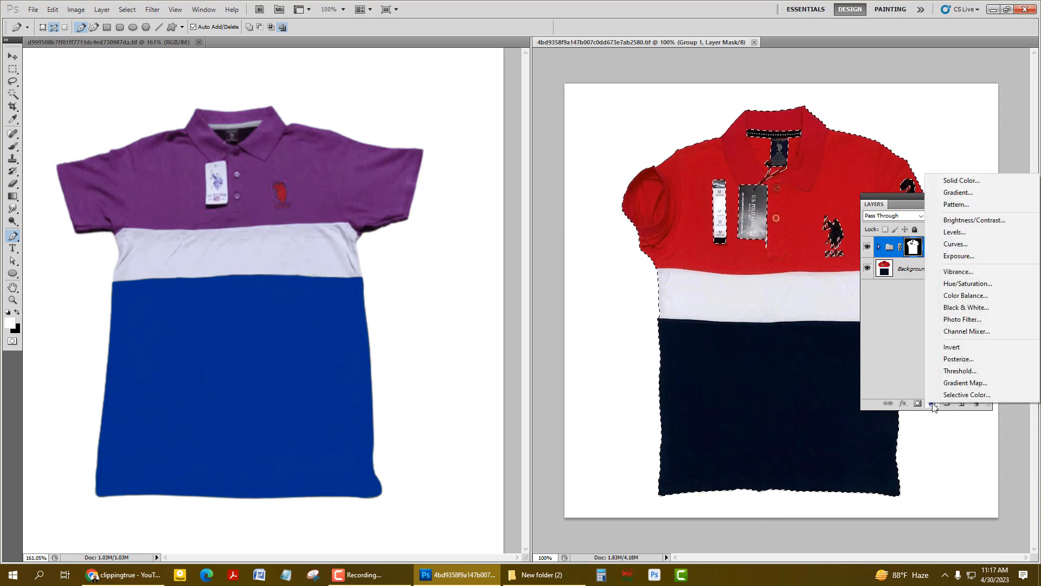
left_click(960, 395)
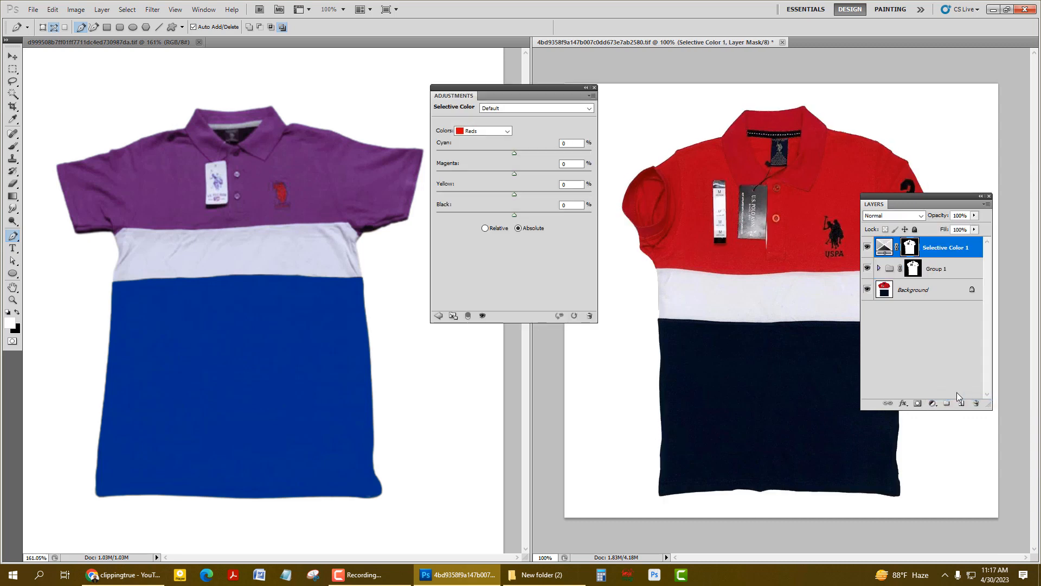
left_click_drag(957, 204, 992, 292)
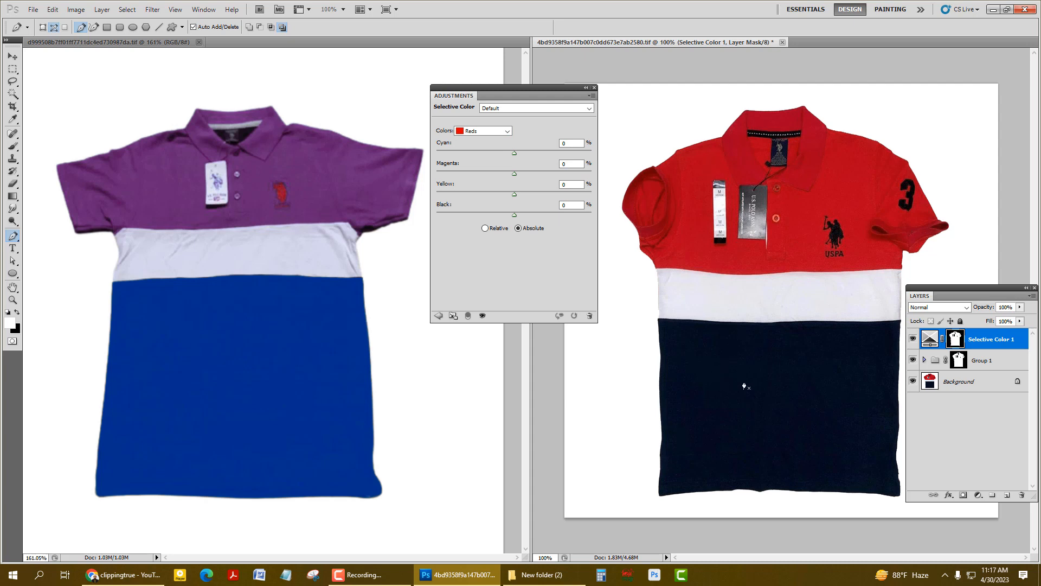
Set the Reds range to Cyan +43% and Magenta -25% in the Selective Color adjustment
left_click(507, 132)
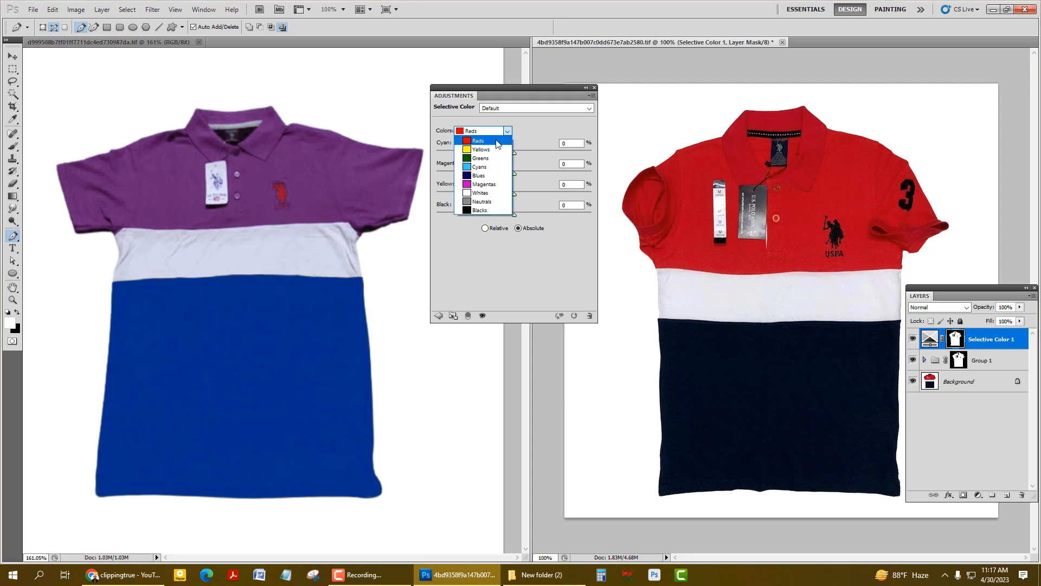
left_click(509, 135)
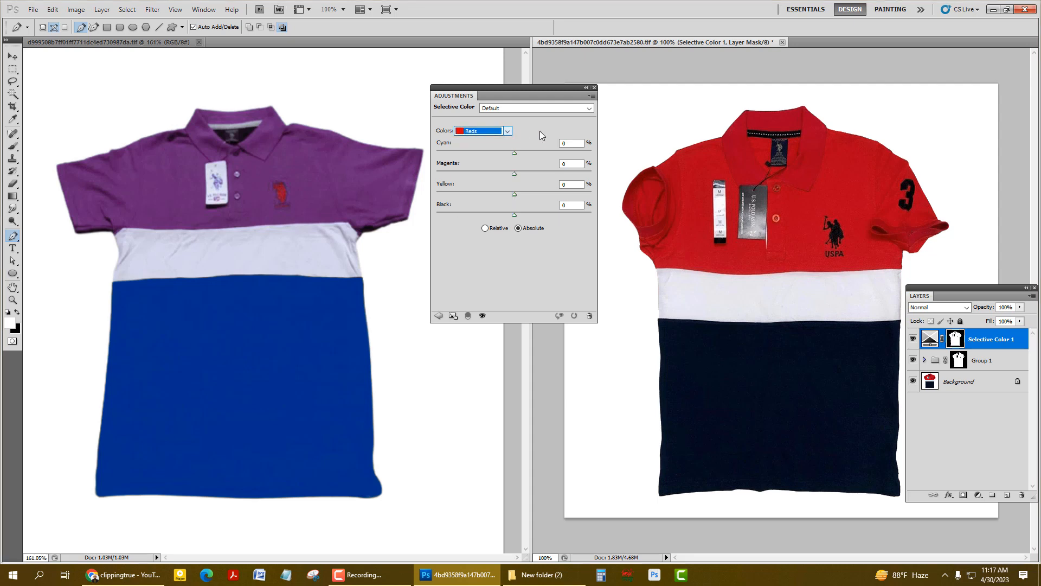
left_click(569, 144)
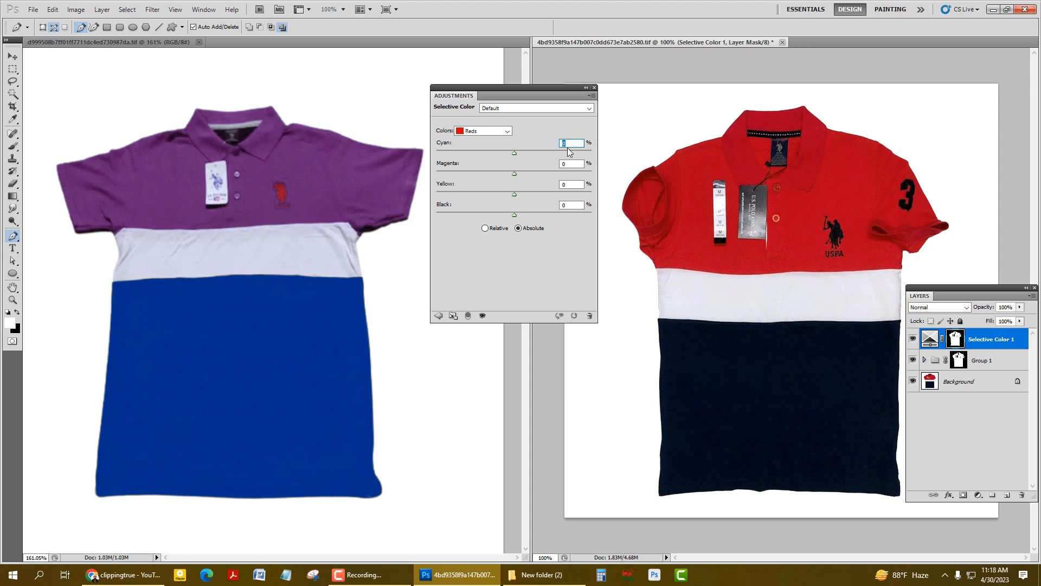
type("43")
left_click(564, 165)
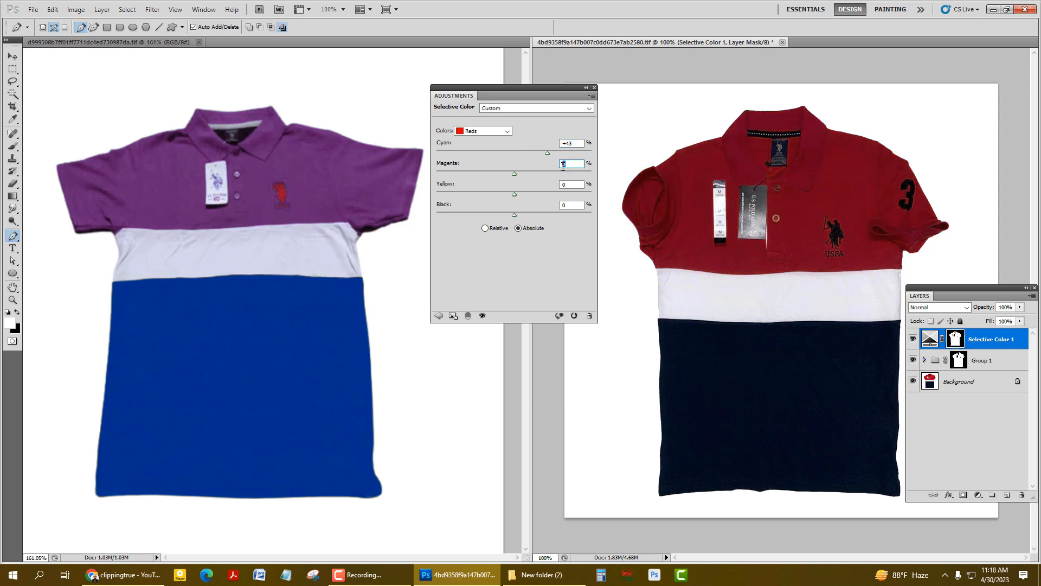
type("-25")
Lower the Yellow value of the Reds range to -53%
left_click(570, 184)
type("-1")
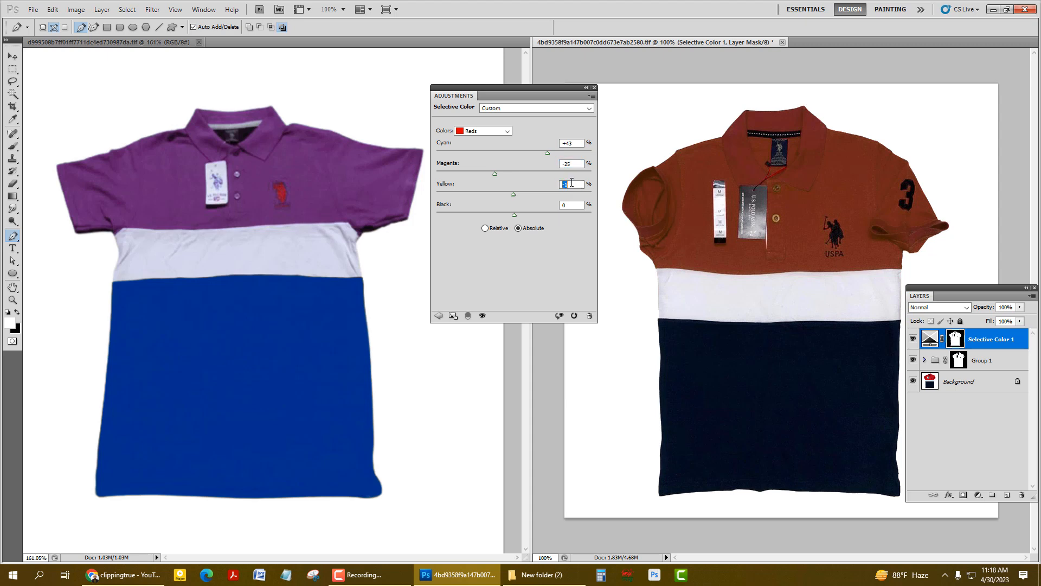
key("Down")
key("Down")
key("Down")
key("Down")
key("Down")
key("Down")
key("Down")
key("Down")
key("Down")
key("Down")
key("Down")
key("Down")
key("Down")
key("Down")
key("Down")
key("Down")
key("Down")
key("Down")
key("Down")
key("Down")
key("Down")
key("Down")
key("Down")
key("Down")
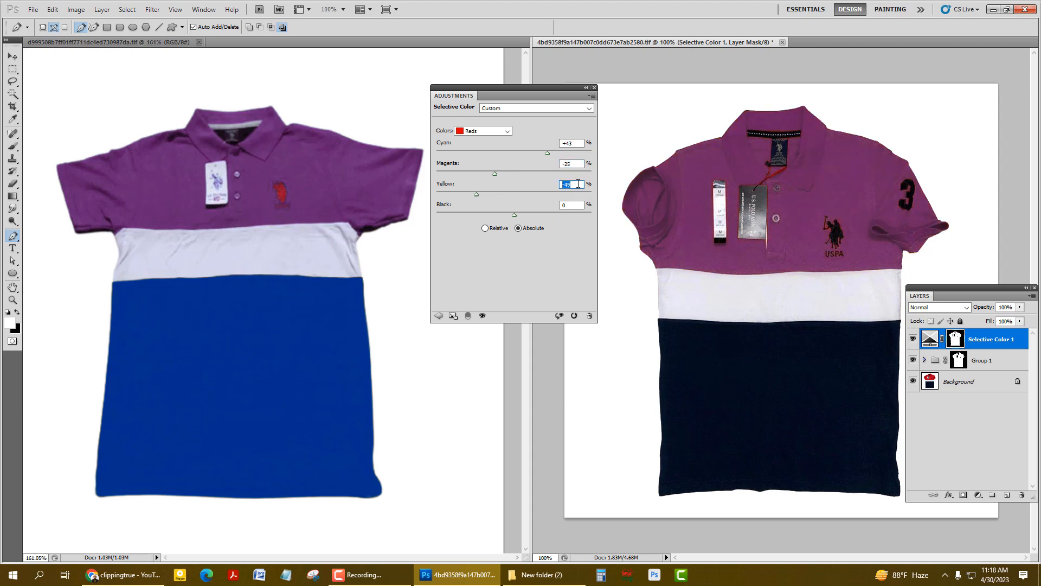
key("Down")
key("Down")
key("Down")
key("Up")
key("Up")
Raise the Black value of the Reds range to +6%
left_click(573, 205)
key("Up")
key("Up")
key("Up")
key("Up")
key("Up")
key("Up")
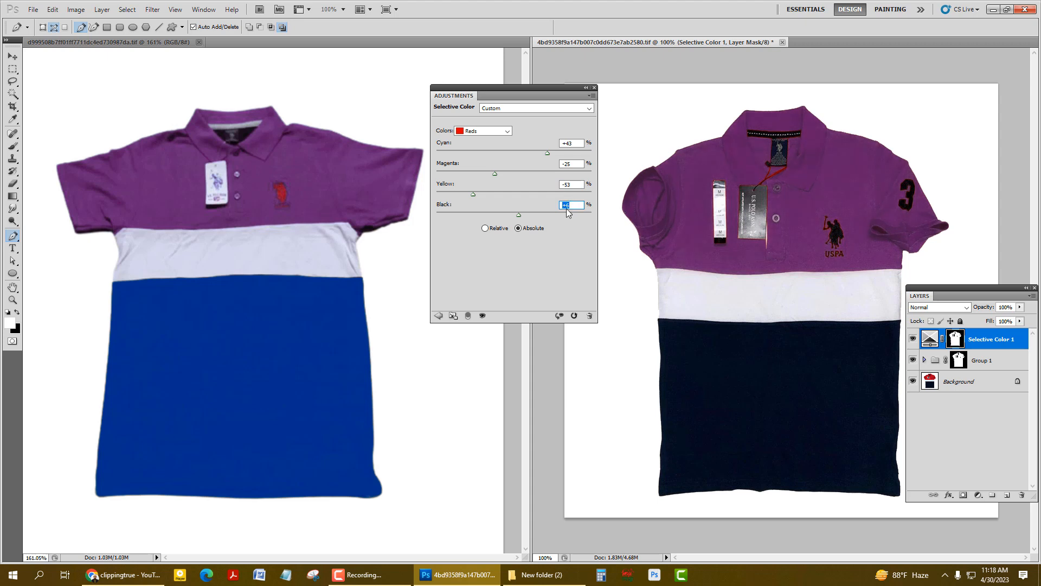
Move the Adjustments panel down and toggle the Selective Color 1 layer's visibility to compare the shirt before and after
left_click_drag(552, 87, 530, 209)
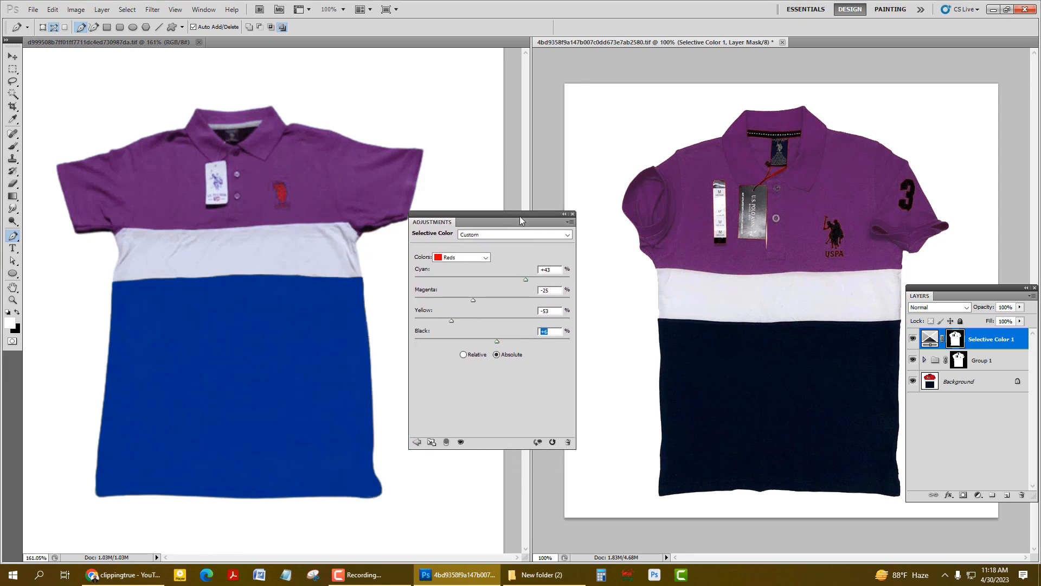
left_click(913, 340)
left_click(912, 340)
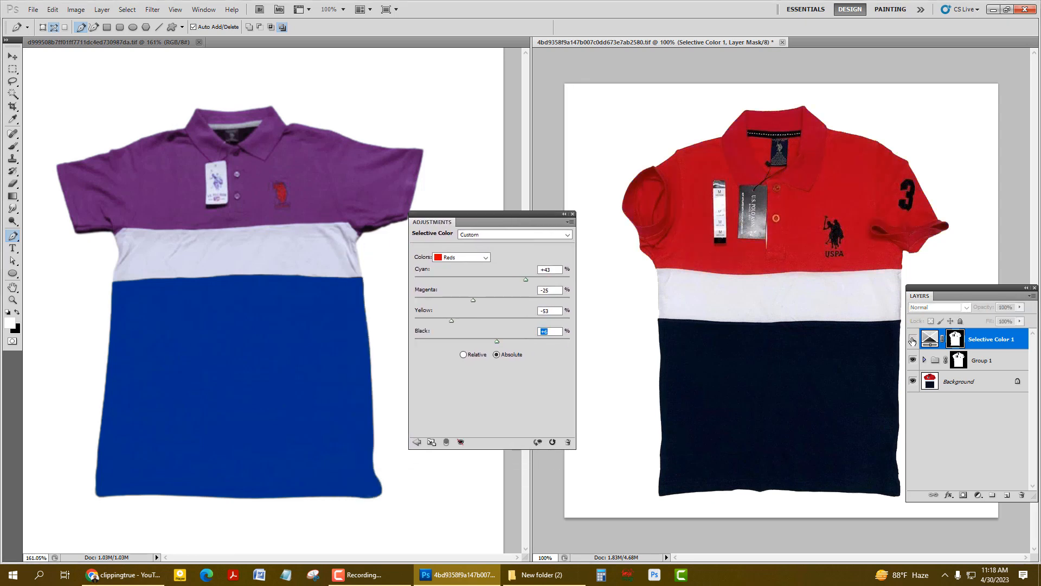
left_click(913, 339)
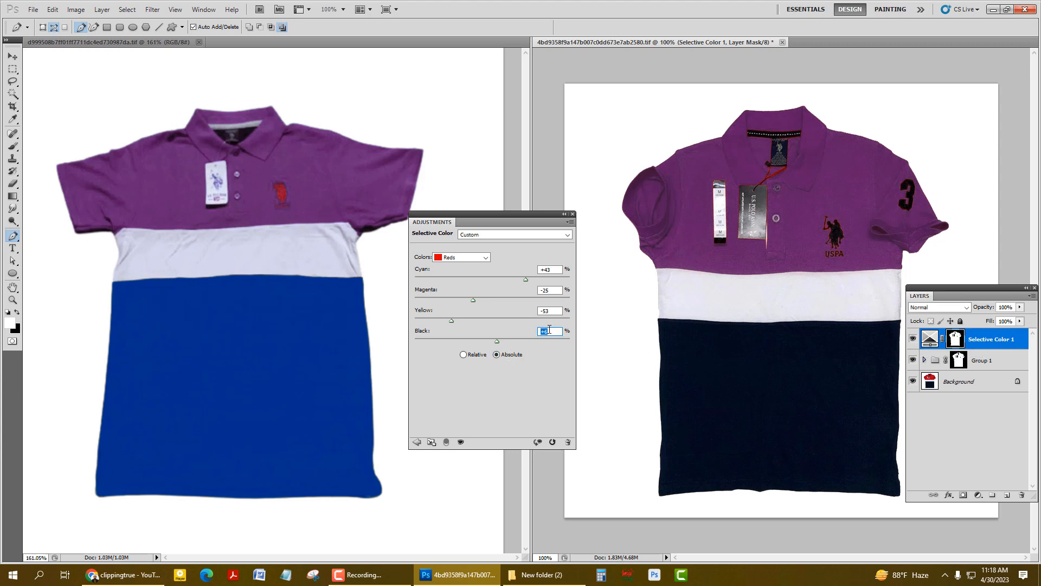
Fine-tune the Reds range to Black +8% and Cyan +46%, moving the Adjustments panel away from the compared shirt areas
key("Up")
key("Up")
left_click(550, 269)
left_click_drag(516, 216, 522, 136)
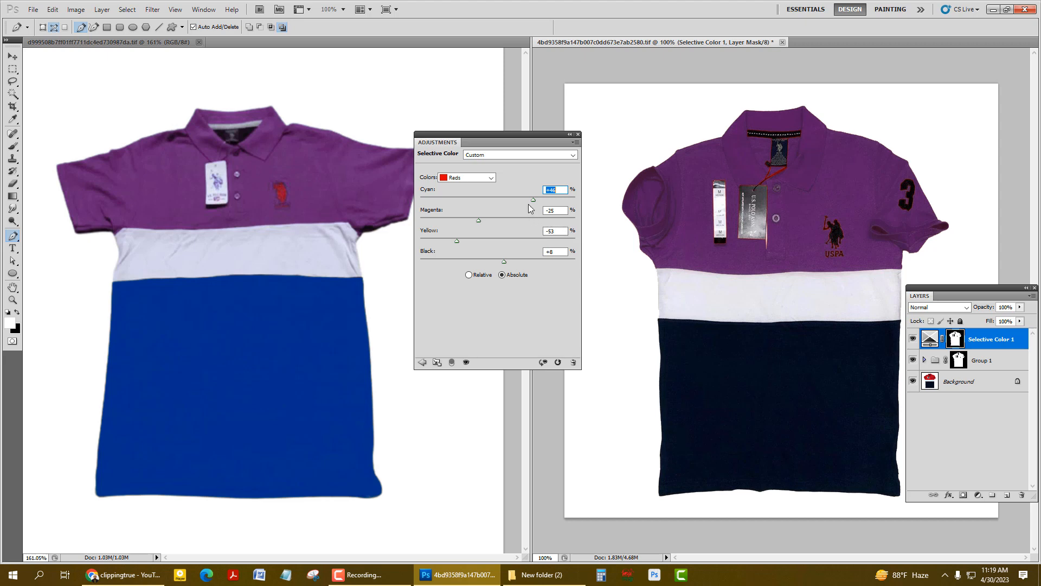
left_click_drag(519, 137, 517, 107)
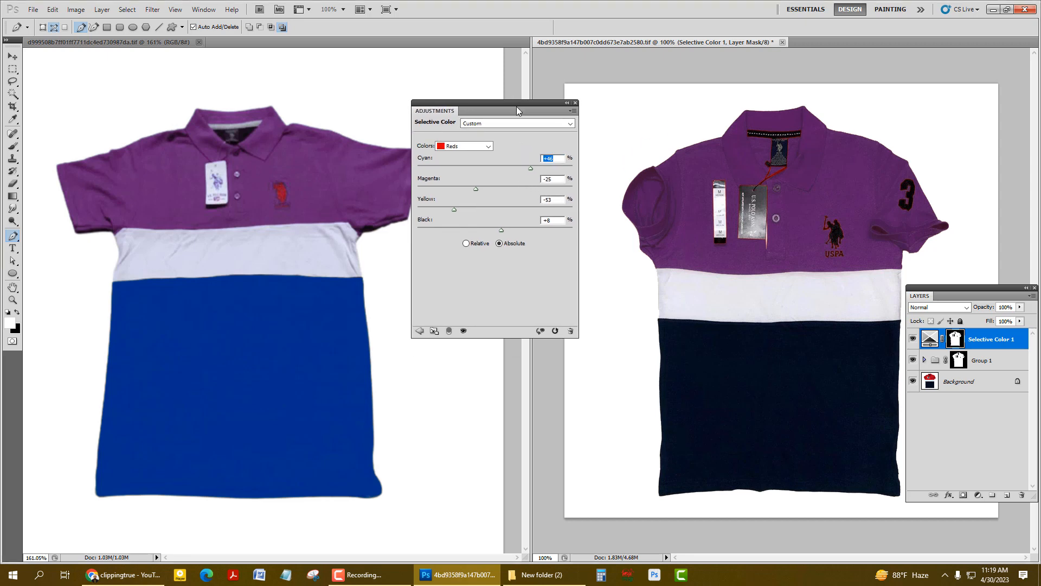
Switch the Selective Color adjustment to the Whites range and raise its Cyan to +7%
left_click(476, 147)
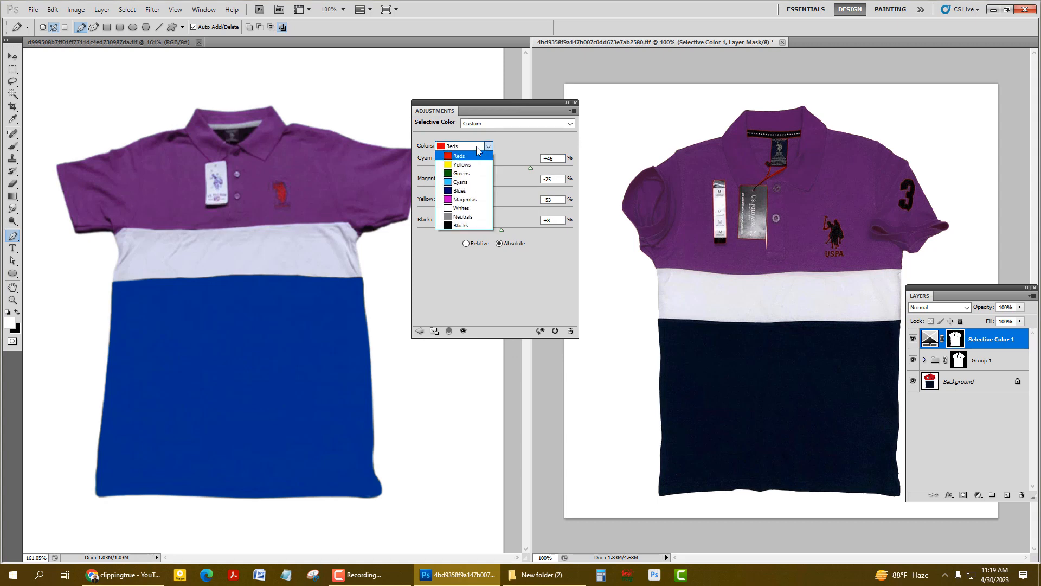
left_click(475, 207)
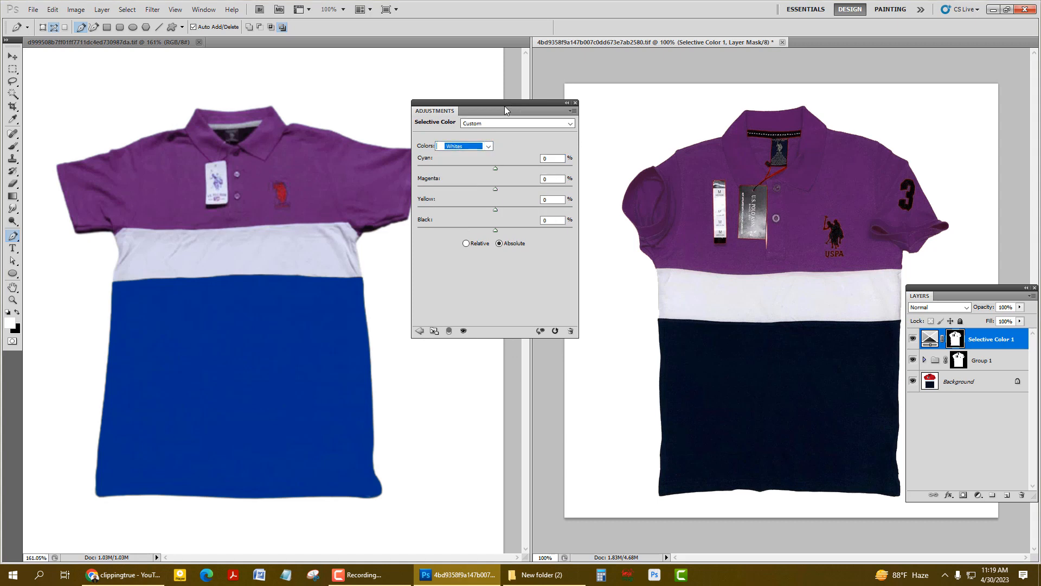
left_click_drag(504, 106, 520, 178)
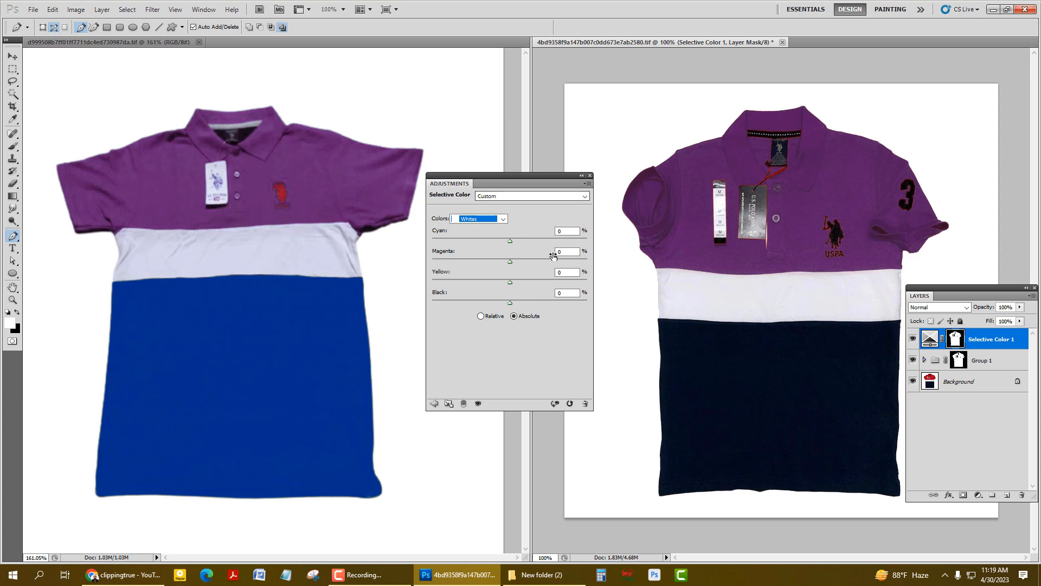
left_click(572, 230)
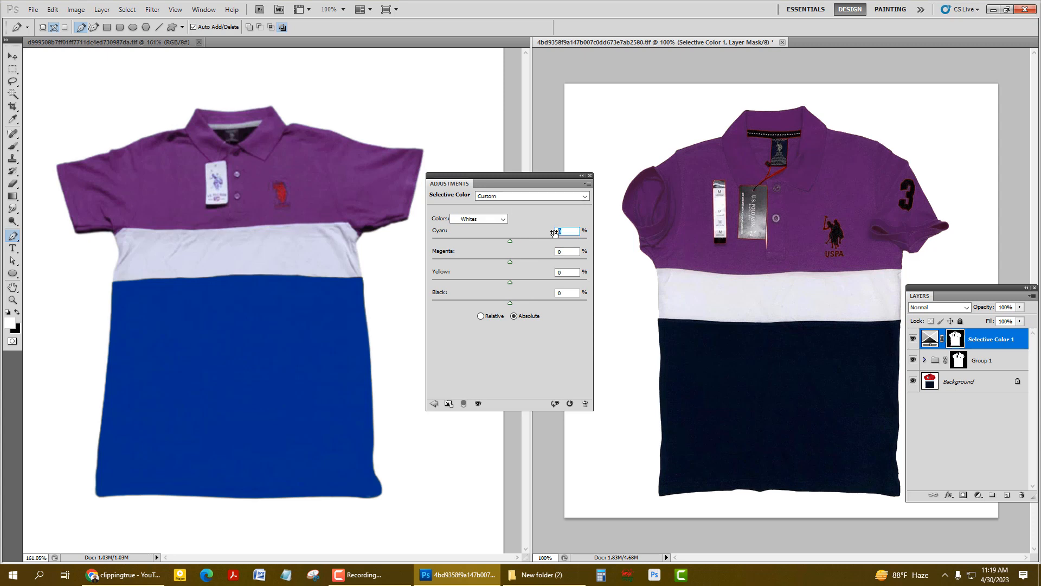
scroll(573, 231, "up", 9)
scroll(568, 233, "up", 1)
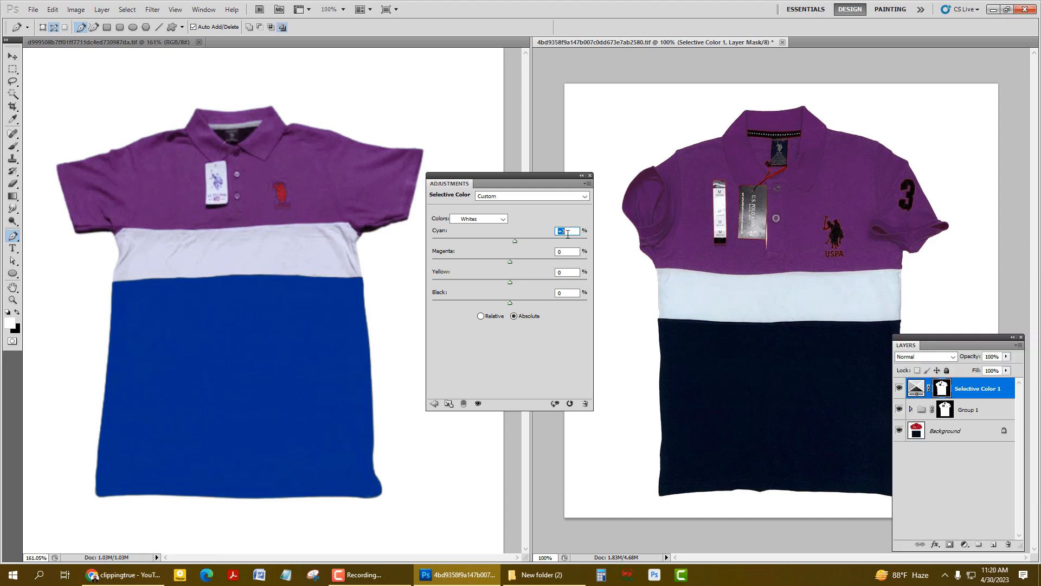
Raise the Magenta of the Whites range and set its Yellow to -4% and Black to +3%
left_click(572, 251)
scroll(572, 251, "up", 2)
left_click(567, 272)
scroll(567, 272, "up", 1)
scroll(567, 272, "down", 3)
left_click(568, 293)
scroll(567, 292, "up", 1)
scroll(567, 293, "down", 3)
scroll(568, 293, "up", 2)
left_click(564, 271)
Fine-tune the Whites range to Magenta +4% and Cyan +8% to match the reference shirt's white band
left_click(574, 252)
key("Up")
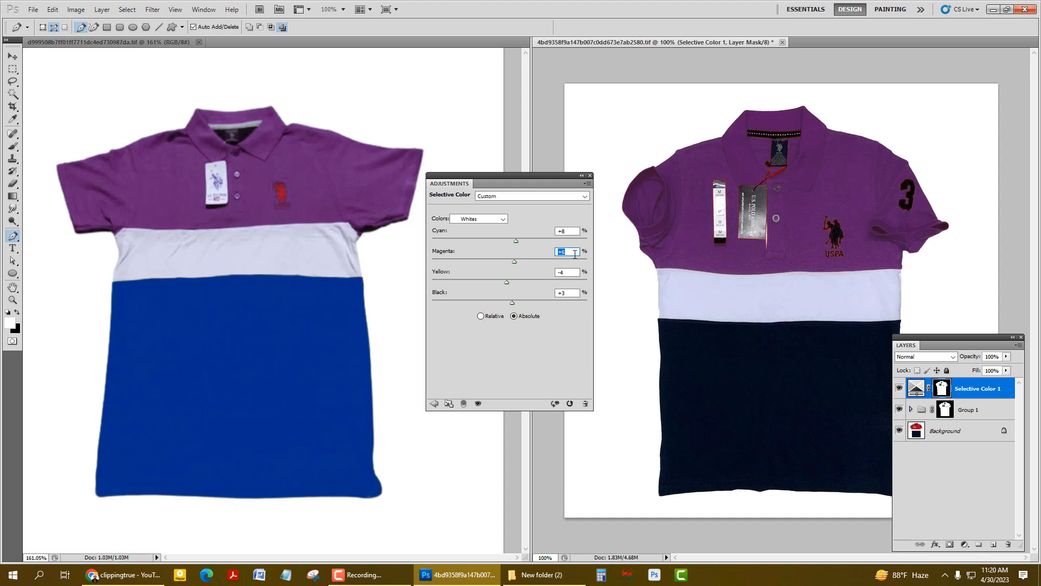
key("Down")
left_click(557, 232)
key("Up")
key("Up")
key("Down")
key("Down")
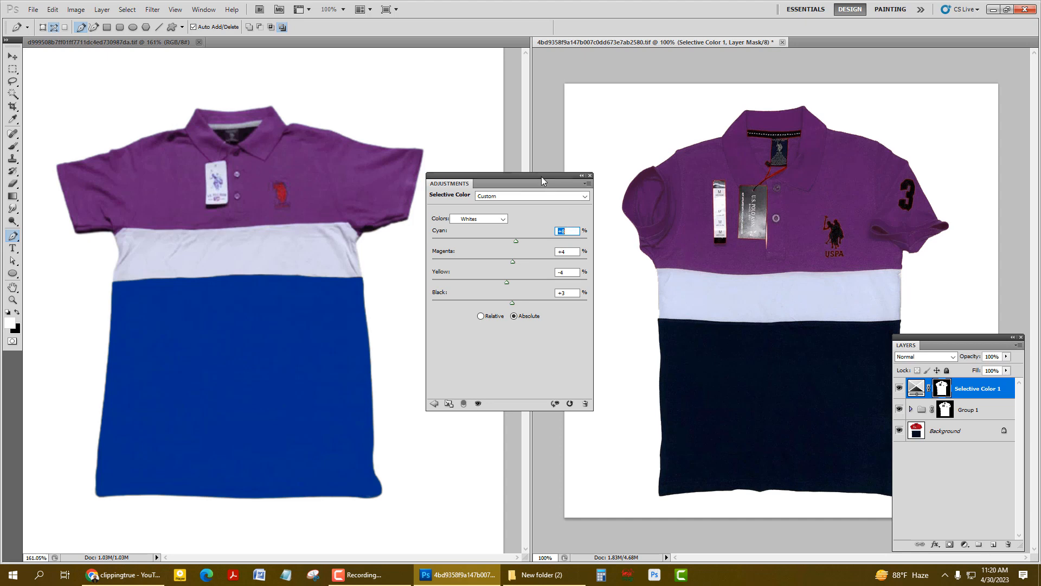
Switch the Selective Color adjustment to the Blacks range and set its Cyan to +32%
left_click_drag(542, 177, 512, 89)
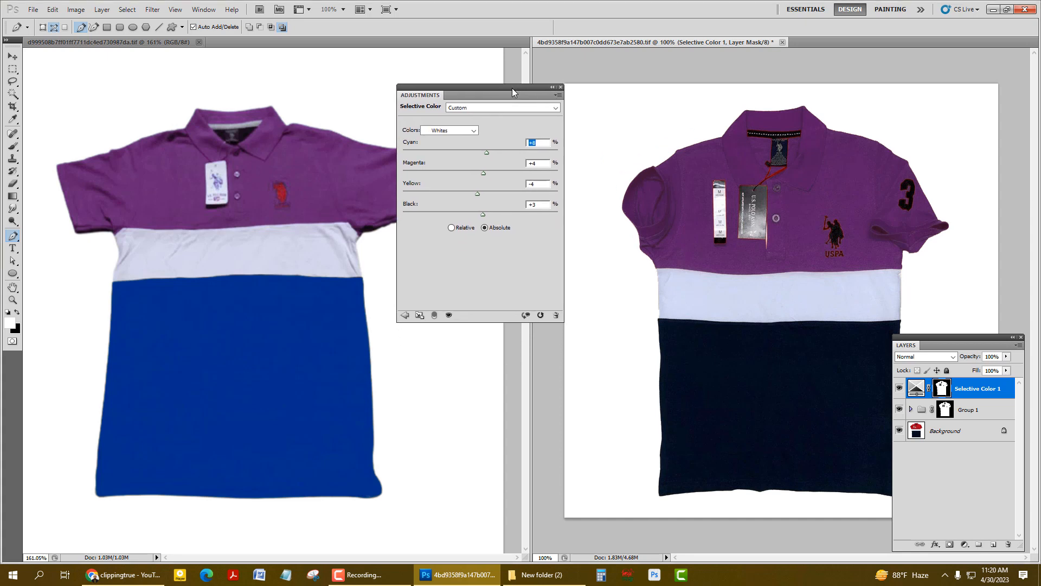
left_click(452, 132)
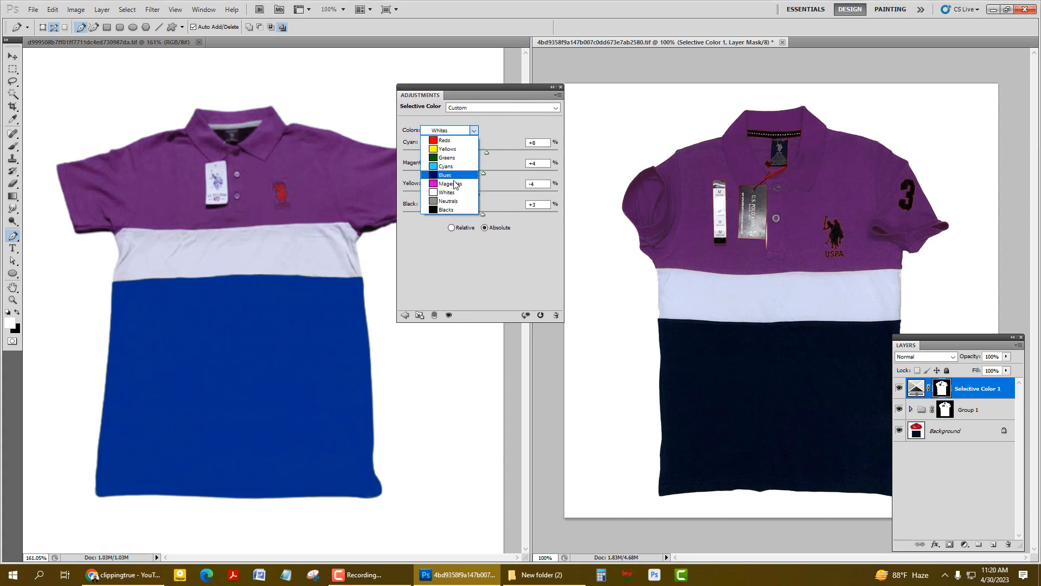
left_click(451, 210)
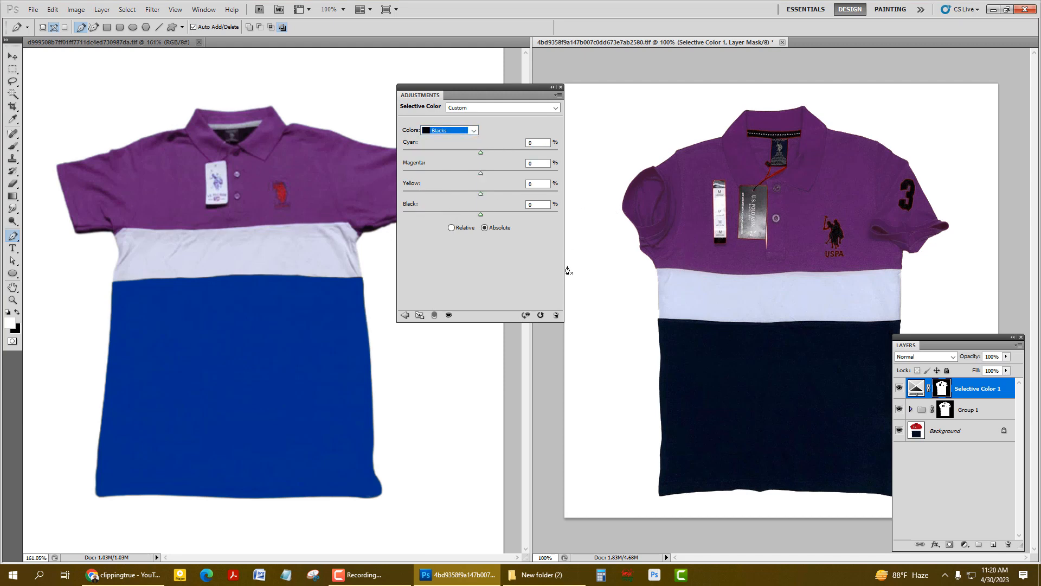
left_click(532, 143)
type("10")
key("Return")
type("32")
key("Return")
Lower the Magenta value of the Blacks range to -19%
left_click(538, 162)
type("-5")
key("Return")
key("Down")
key("Down")
key("Down")
key("Down")
key("Down")
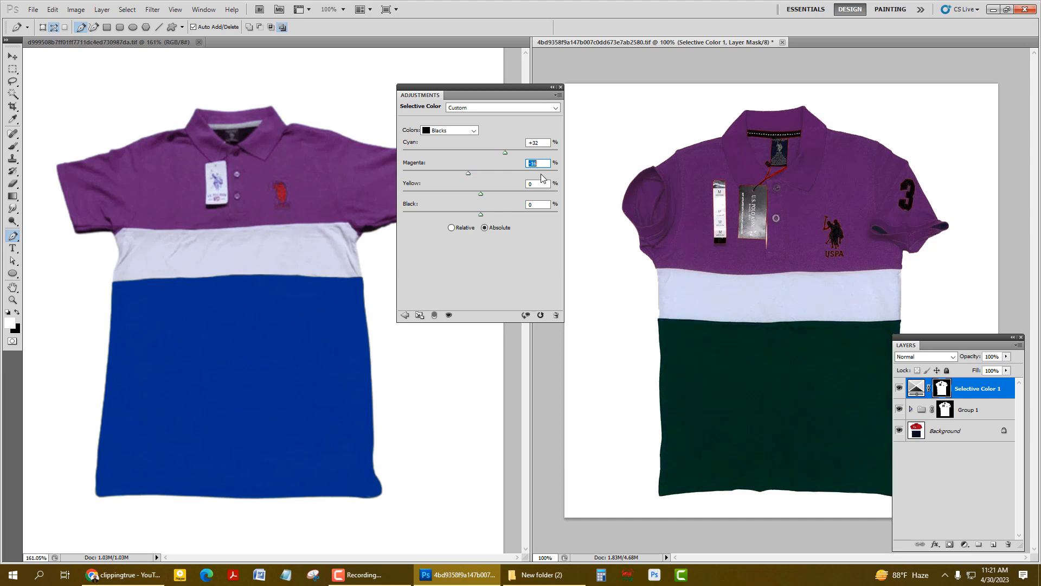
key("Down")
key("Down")
Lower the Yellow value of the Blacks range to -59% to turn the shirt's lower body blue
left_click(545, 186)
key("Down")
key("Down")
key("Down")
key("Down")
key("Down")
key("Down")
key("Down")
key("Down")
key("Down")
key("Down")
key("Down")
key("Down")
key("Down")
key("Down")
key("Down")
key("Down")
key("Down")
key("Down")
key("Down")
key("Down")
key("Down")
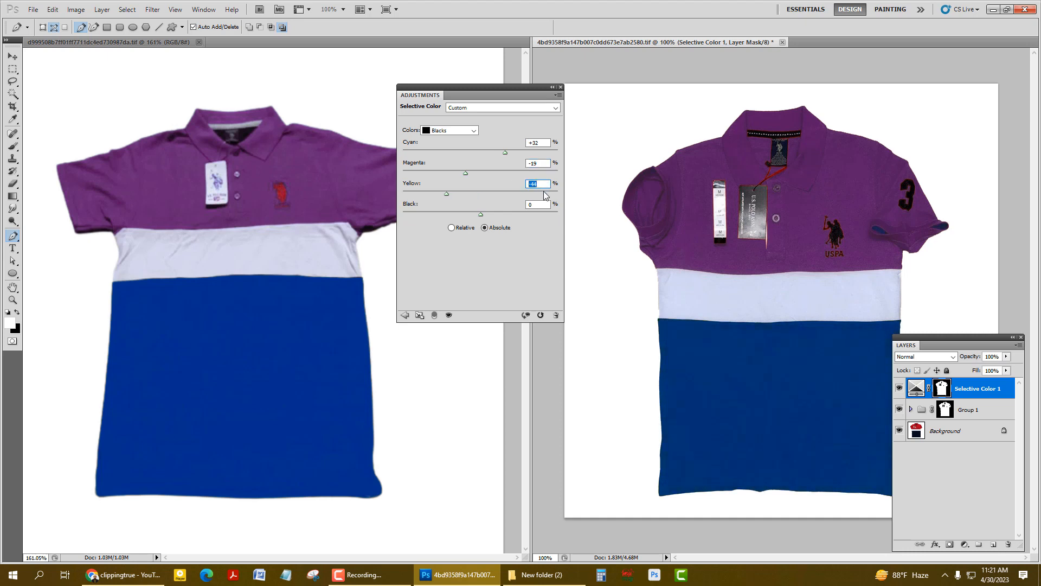
key("Down")
key("Down")
key("Down")
key("Down")
key("Down")
Lower the Black value of the Blacks range to -10% to lighten the shirt's blue body
key("Down")
key("Down")
key("Down")
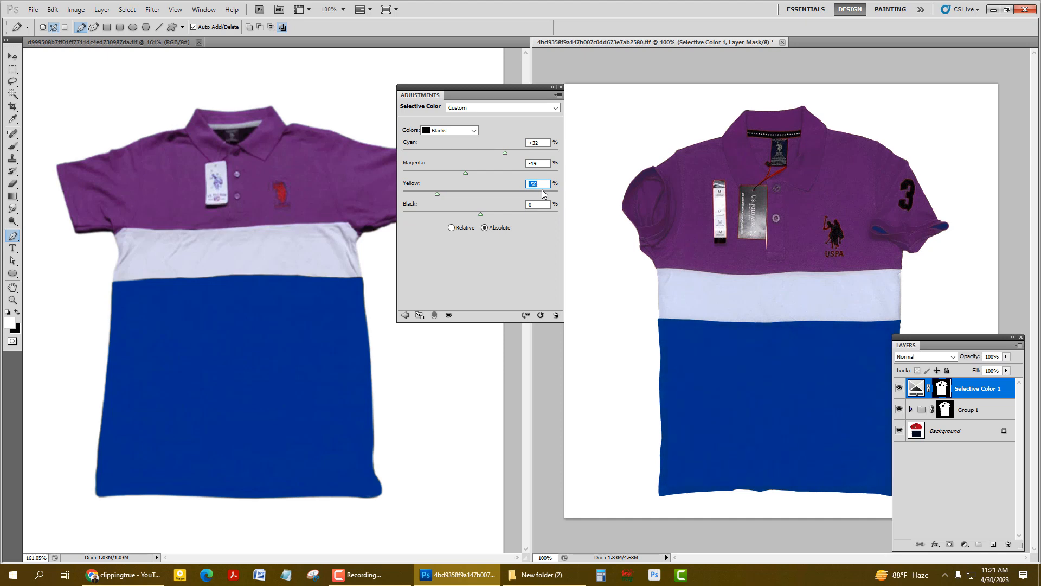
key("Down")
key("Down")
key("Down")
left_click(540, 204)
key("Down")
key("Down")
key("Down")
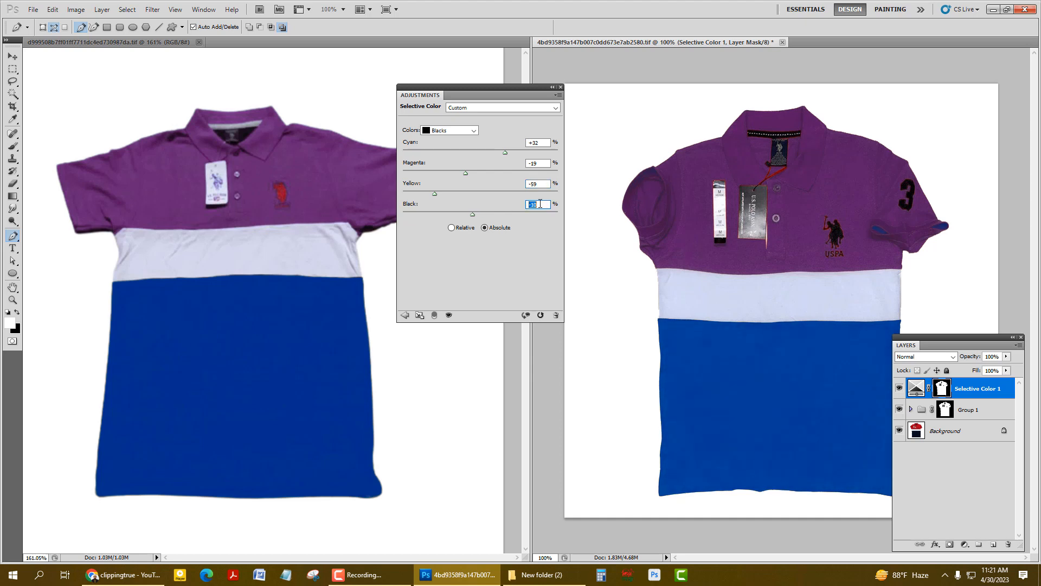
Raise the Magenta value of the Blacks range to -8% and check the blue body up close
left_click(536, 162)
key("Up")
key("Up")
key("Up")
key("Up")
key("Up")
key("Up")
key("Up")
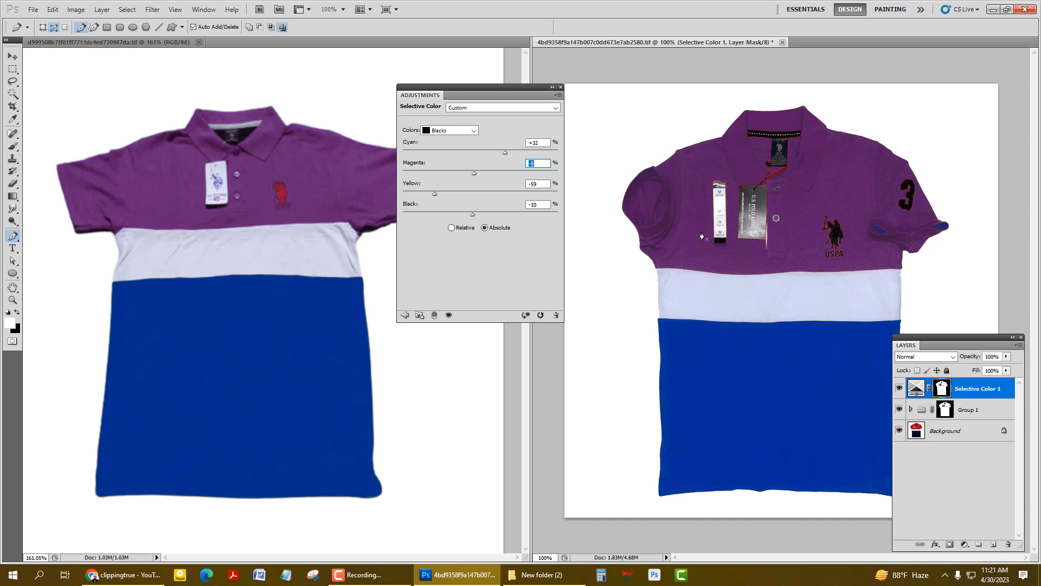
left_click(755, 343, "ctrl")
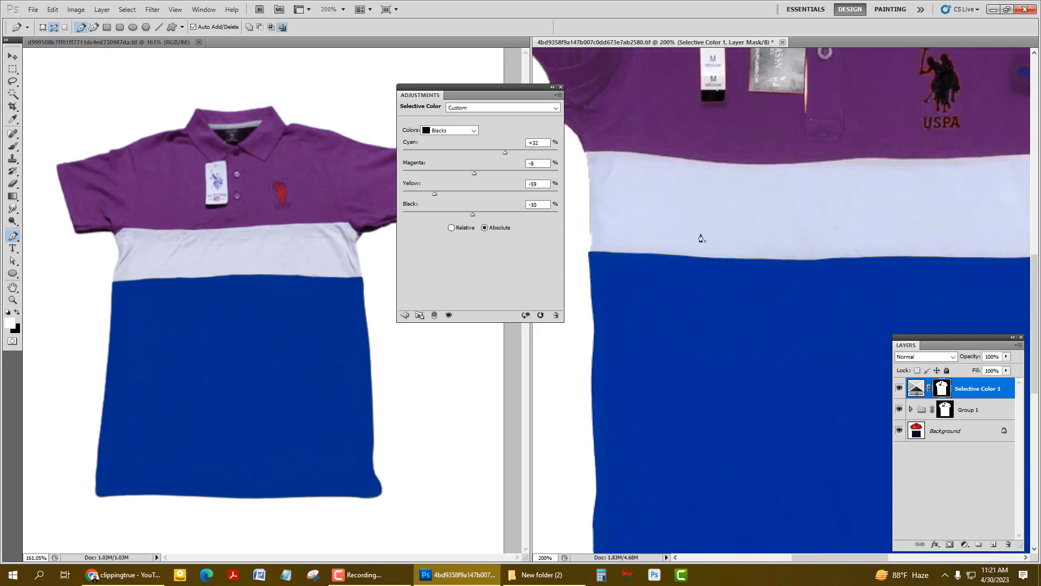
left_click(680, 236, "alt")
left_click_drag(680, 236, 715, 251)
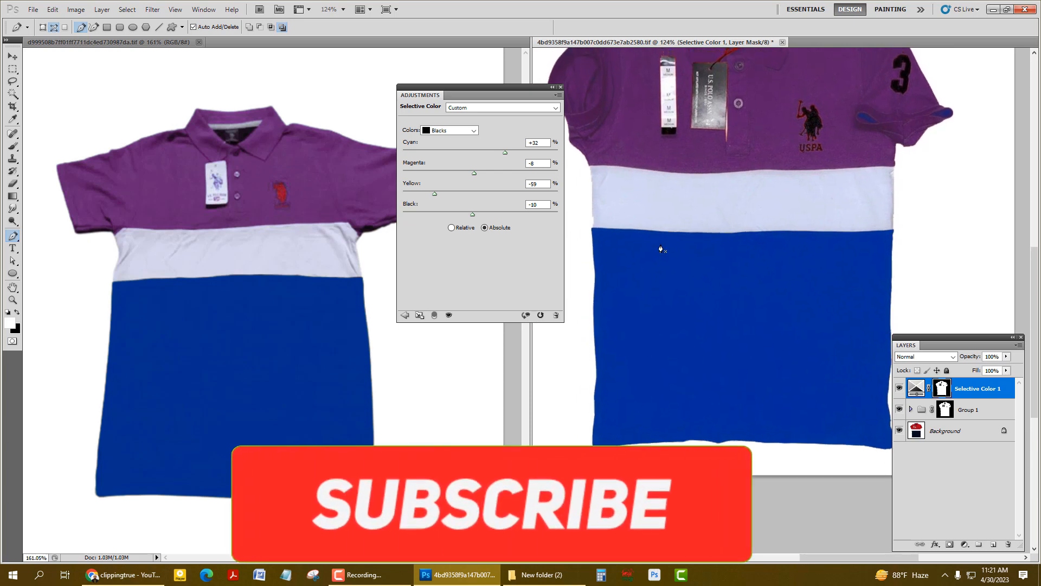
Fine-tune the Blacks range to Black -5% and Magenta -9% to match the reference shirt's blue
left_click(536, 204)
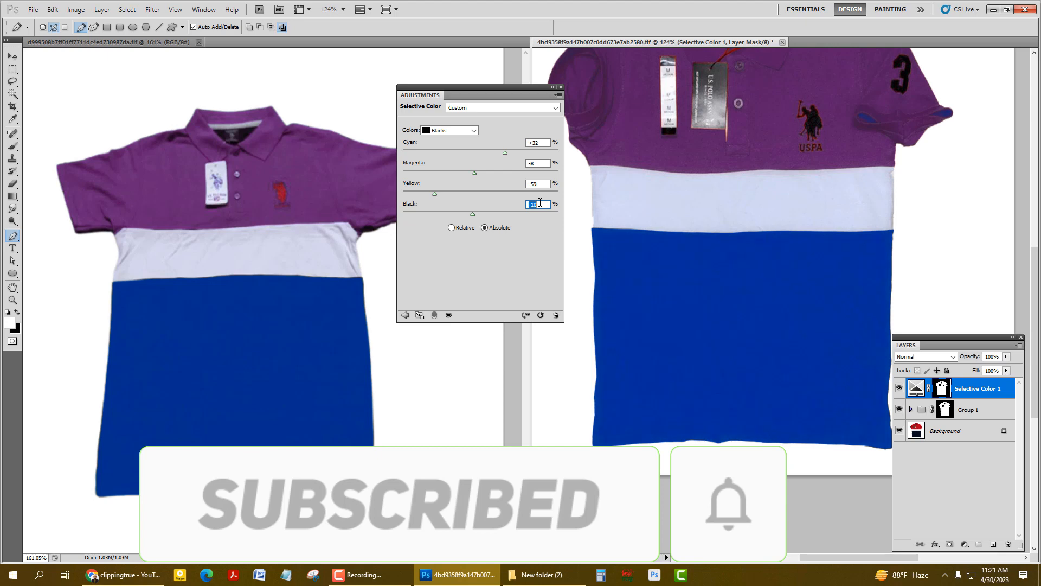
key("Up")
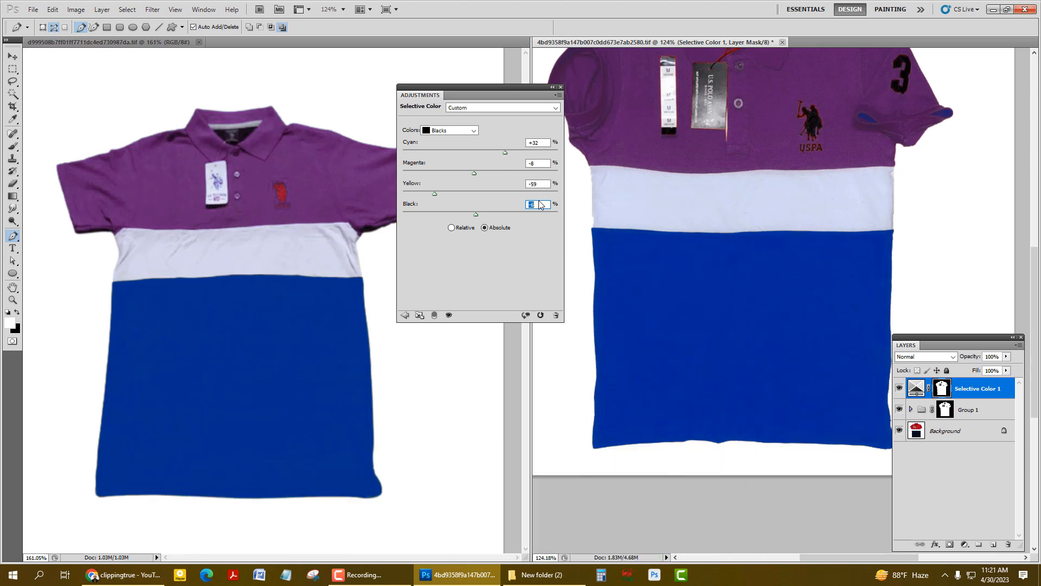
key("Up")
left_click(540, 164)
key("Down")
Set the Yellow value of the Blacks range to -51% and move the adjustment settings clear of the recoloured shirt
left_click(539, 184)
key("Down")
key("Down")
key("Up")
key("Up")
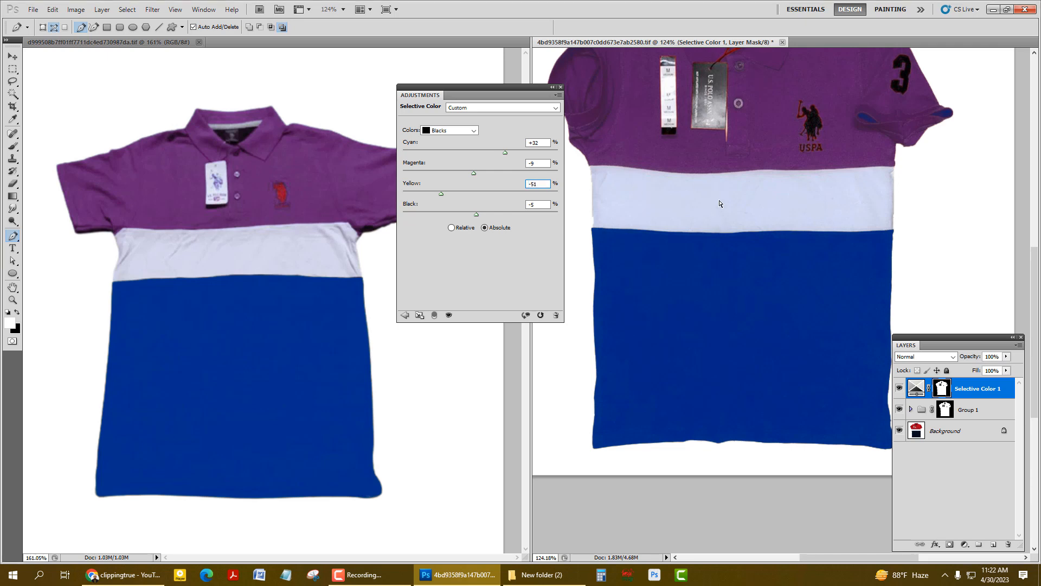
scroll(714, 218, "down", 2)
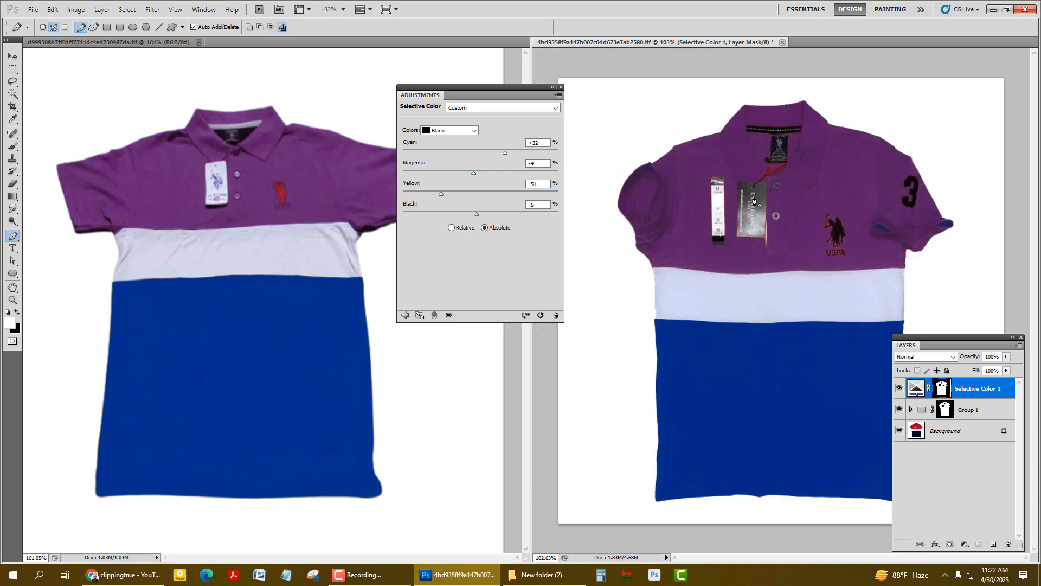
left_click_drag(519, 90, 489, 135)
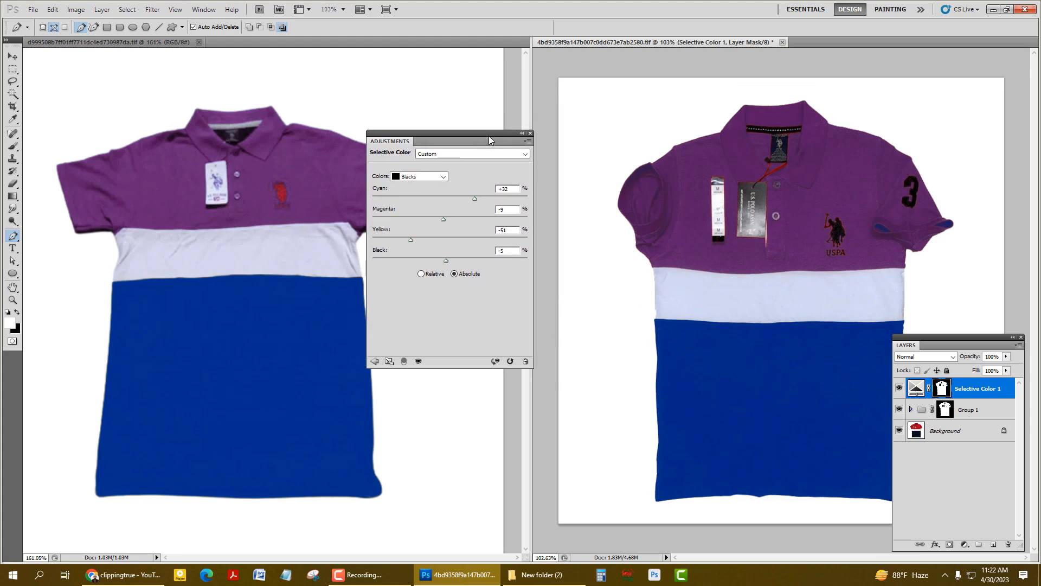